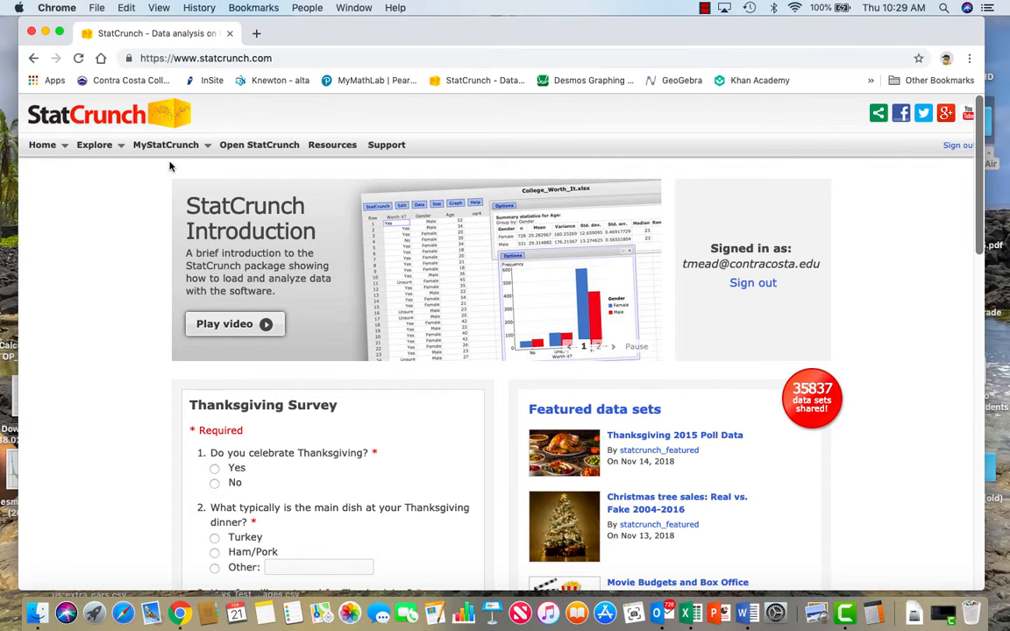
Step: Open a StatCrunch data table and load the Hours Working data set from the account's saved data
{"action": "left_click", "coordinate": [260, 148]}
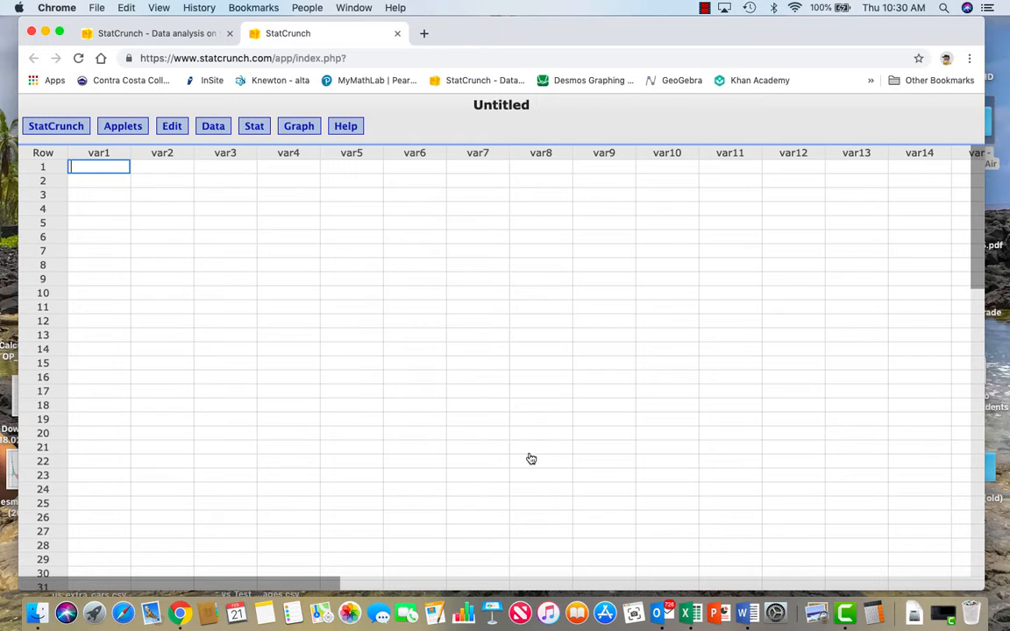
{"action": "left_click", "coordinate": [216, 130]}
{"action": "mouse_move", "coordinate": [220, 145]}
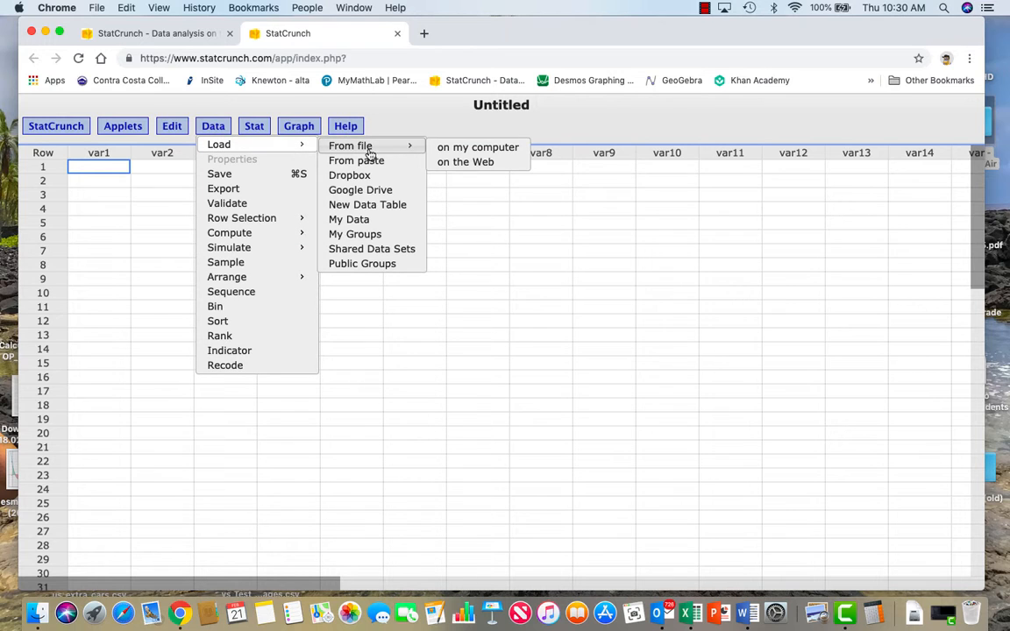
{"action": "left_click", "coordinate": [351, 220]}
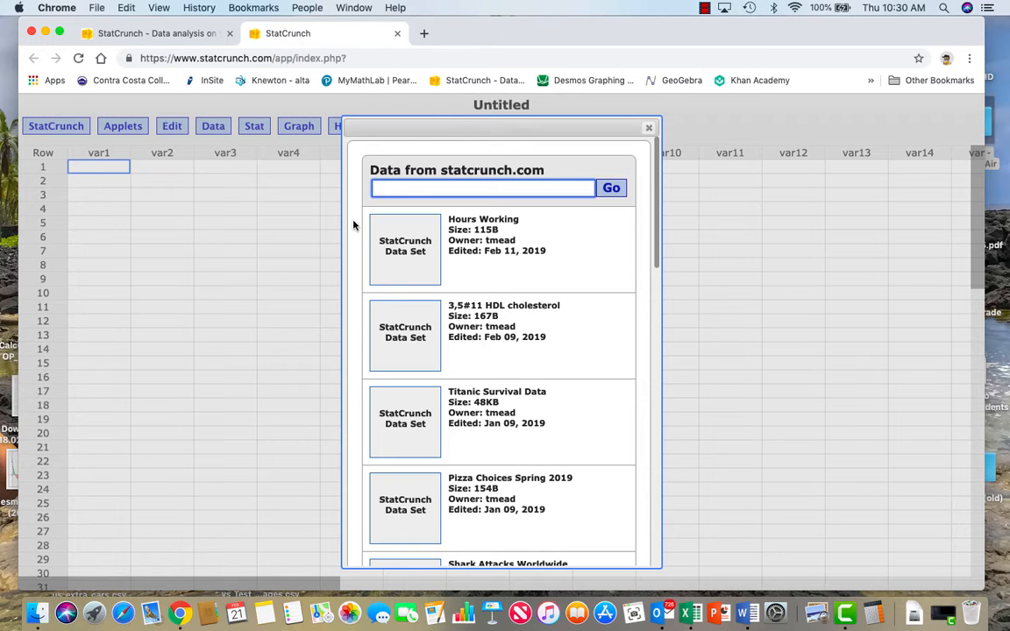
{"action": "left_click", "coordinate": [414, 254]}
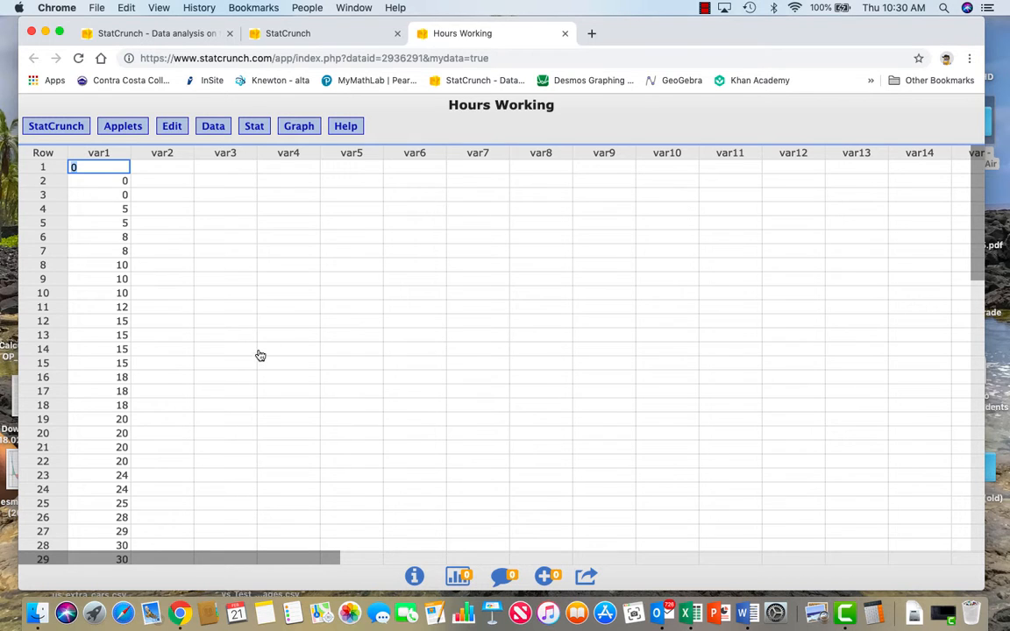
Step: Review the loaded data rows, then set up a histogram of var1 with the type kept as Frequency
{"action": "scroll", "coordinate": [259, 356], "scroll_direction": "down", "scroll_amount": 10}
{"action": "scroll", "coordinate": [259, 357], "scroll_direction": "up", "scroll_amount": 4}
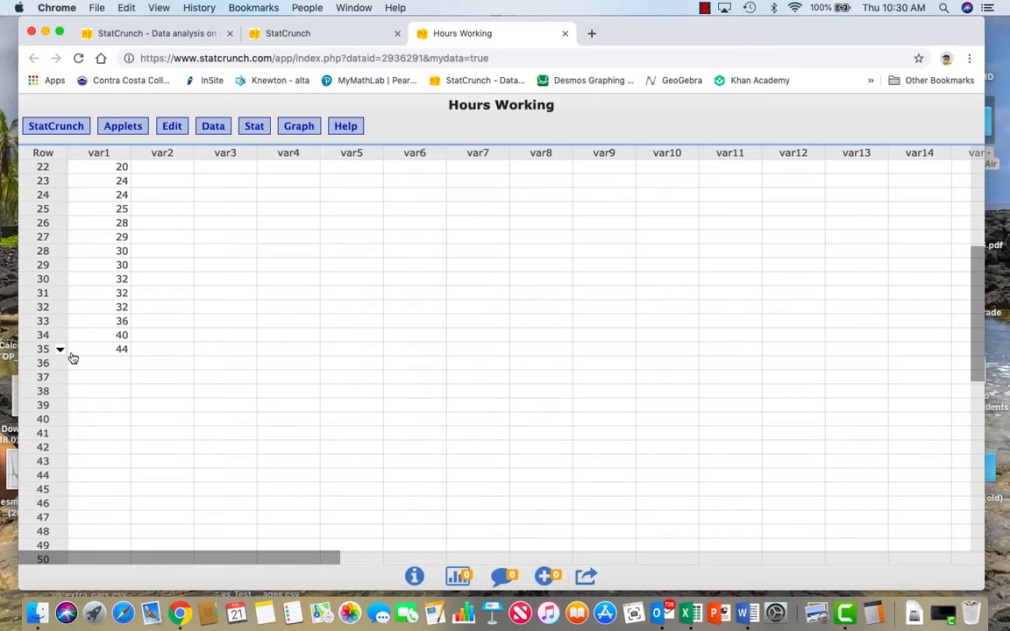
{"action": "scroll", "coordinate": [353, 316], "scroll_direction": "up", "scroll_amount": 7}
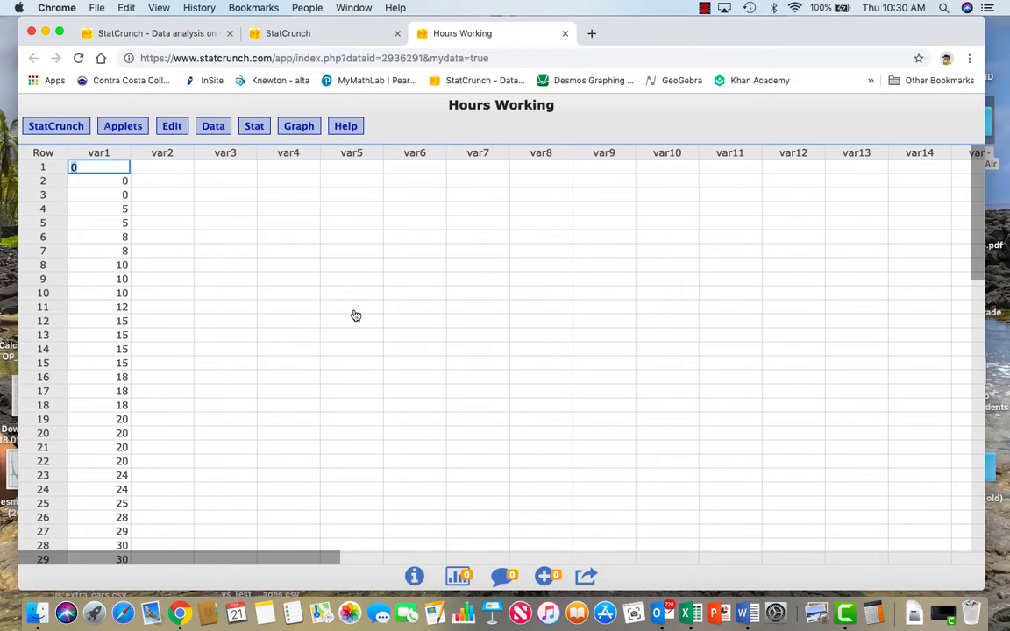
{"action": "left_click", "coordinate": [299, 127]}
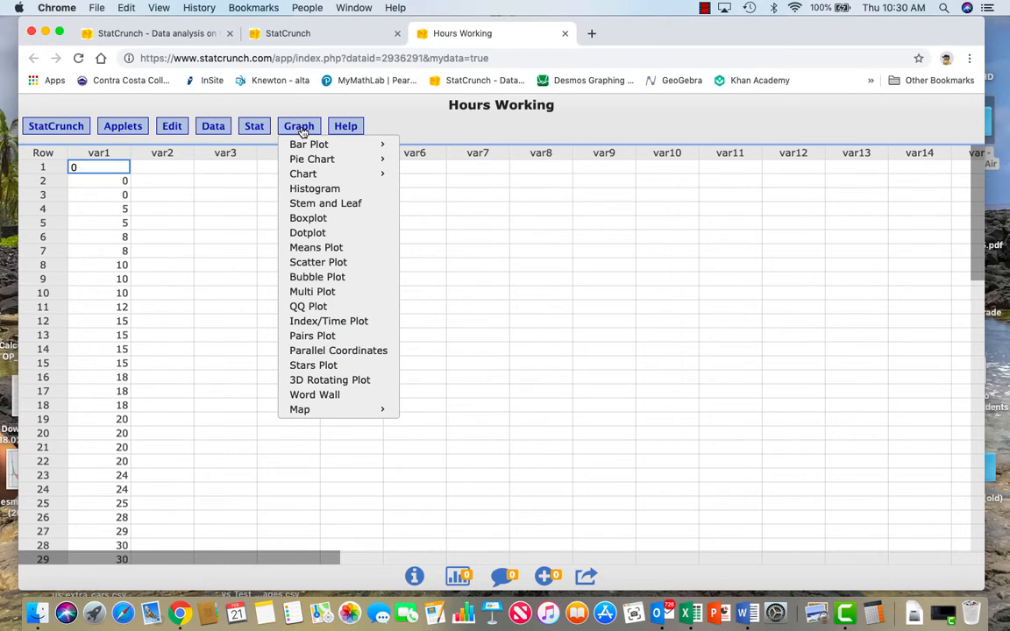
{"action": "left_click", "coordinate": [317, 190]}
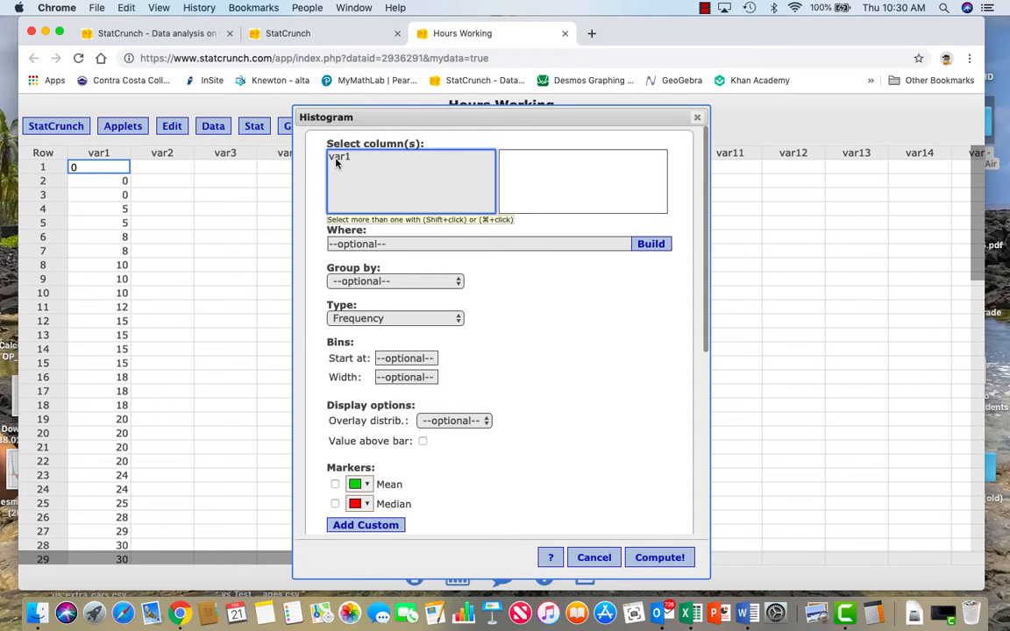
{"action": "left_click", "coordinate": [336, 159]}
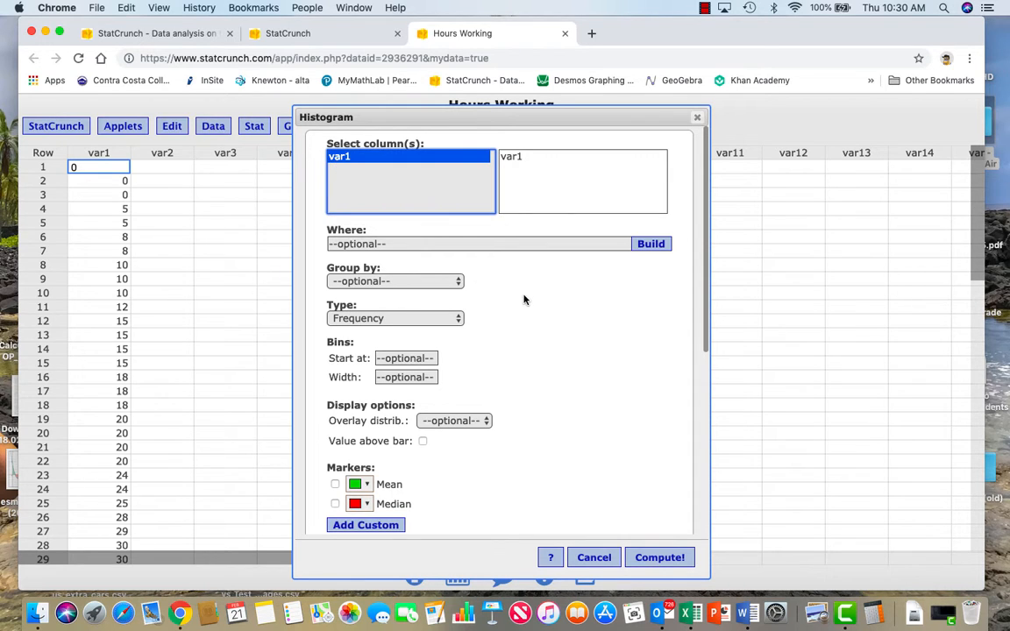
{"action": "left_click", "coordinate": [458, 319]}
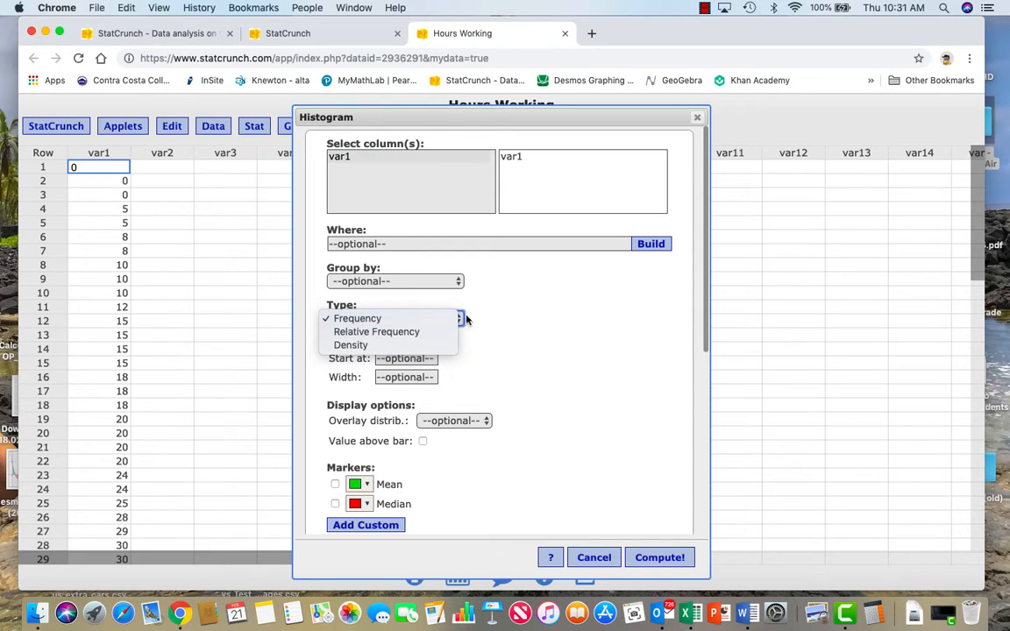
{"action": "left_click", "coordinate": [461, 321]}
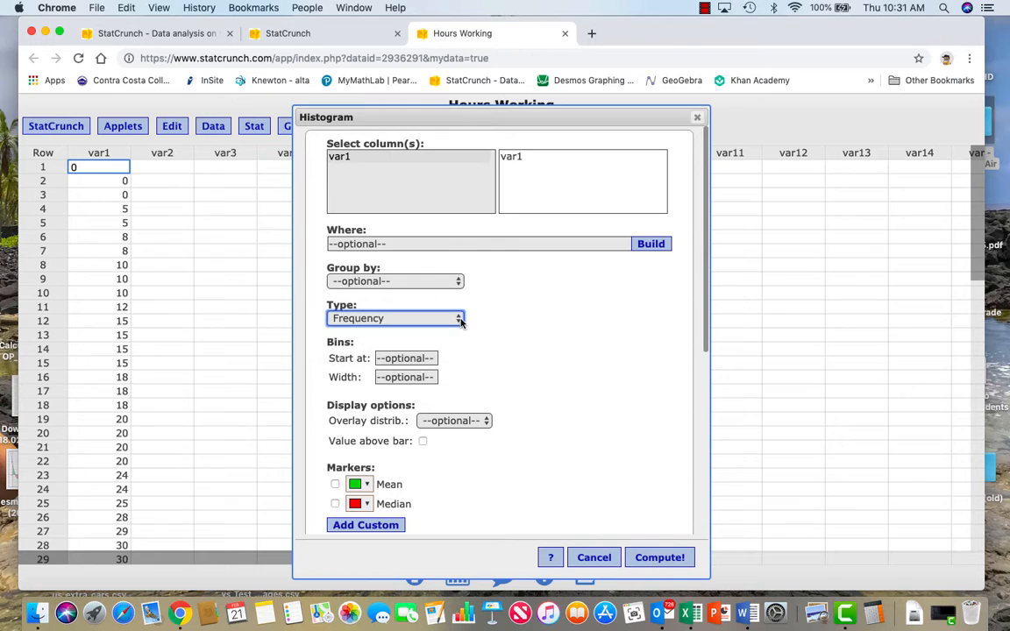
Step: Set the histogram bins to start at 0 with a width of 5 and compute the graph
{"action": "left_click", "coordinate": [432, 358]}
{"action": "type", "text": "0"}
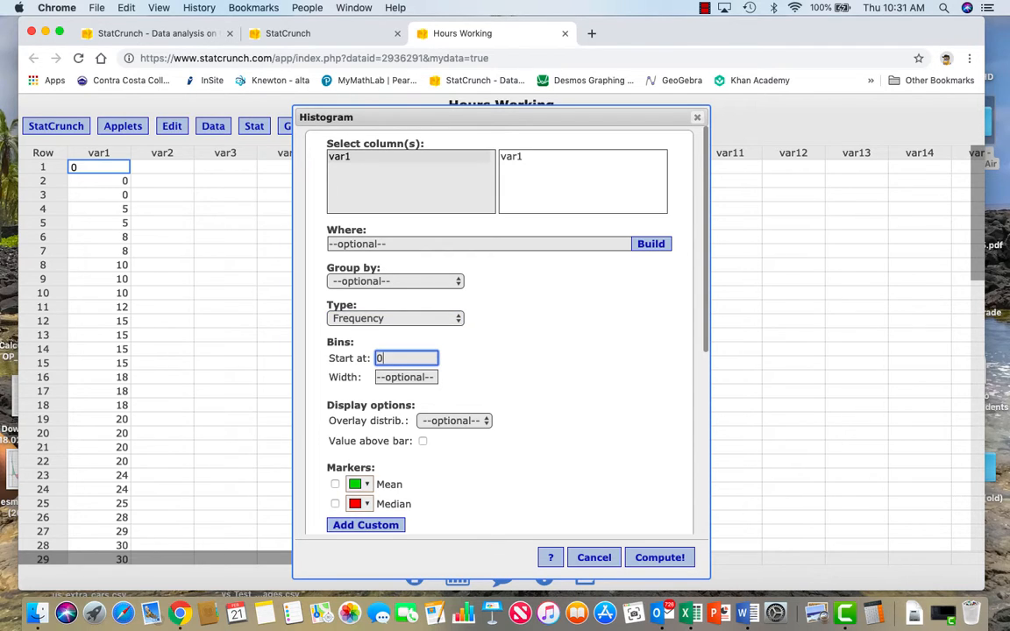
{"action": "left_click", "coordinate": [432, 377]}
{"action": "type", "text": "5"}
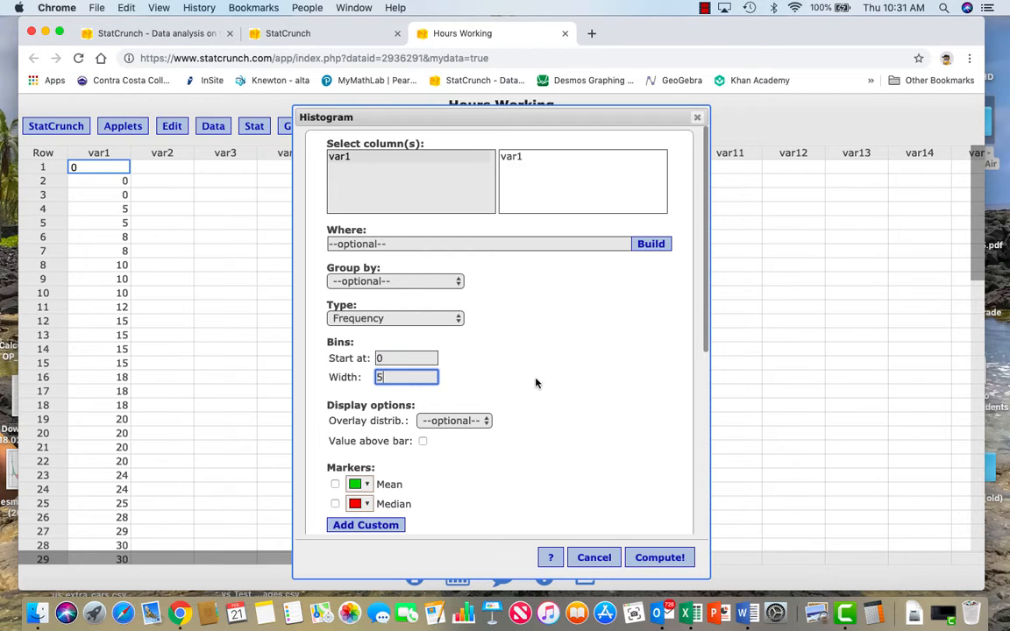
{"action": "scroll", "coordinate": [536, 415], "scroll_direction": "down", "scroll_amount": 2}
{"action": "scroll", "coordinate": [536, 417], "scroll_direction": "down", "scroll_amount": 4}
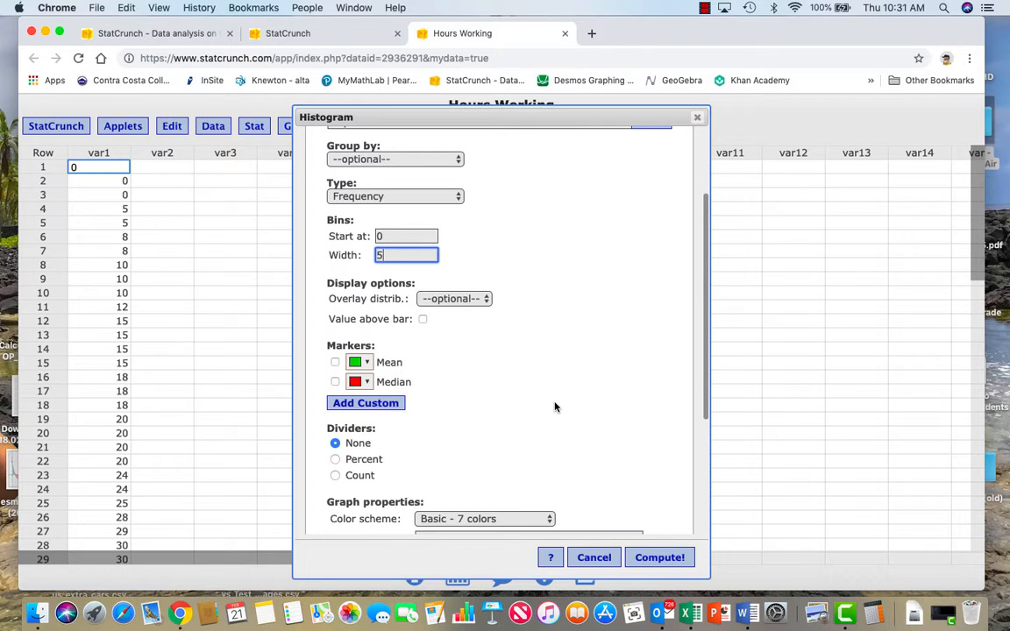
{"action": "scroll", "coordinate": [556, 407], "scroll_direction": "down", "scroll_amount": 4}
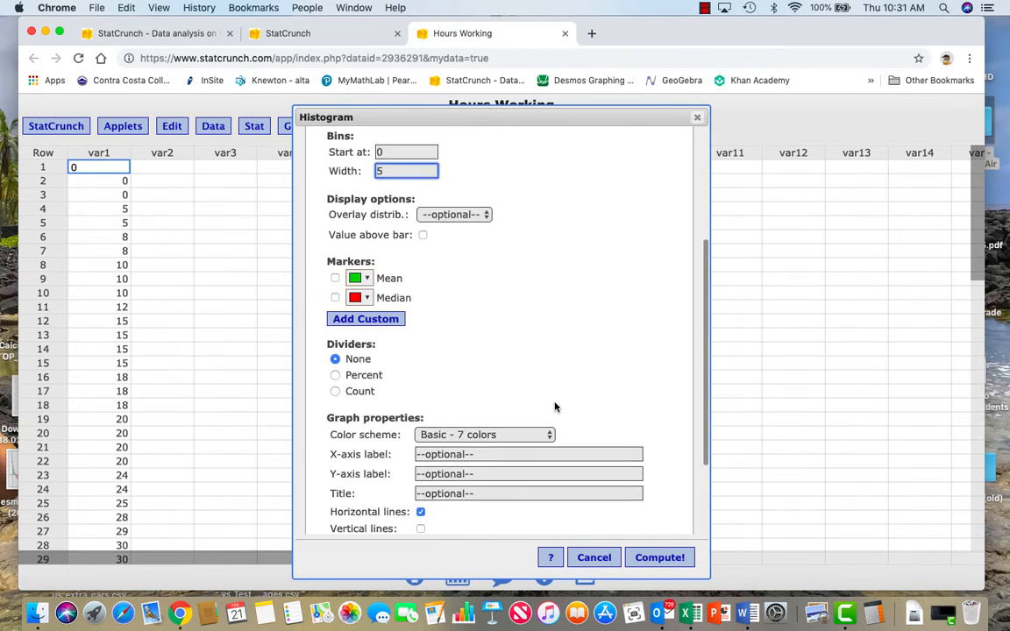
{"action": "left_click", "coordinate": [659, 558]}
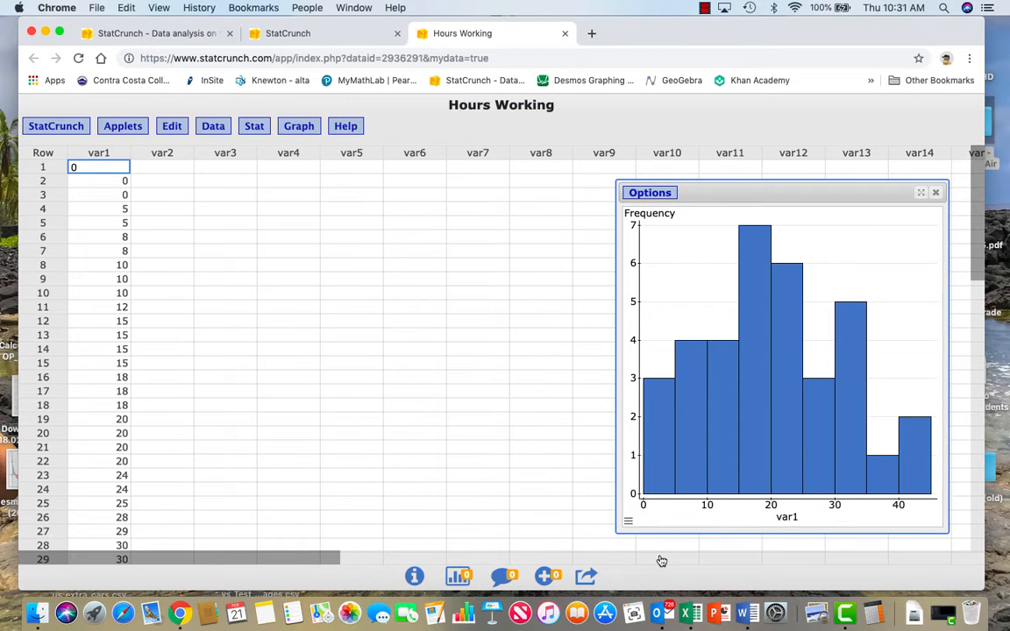
Step: Enlarge the histogram window and place it beside the var1 data, inspecting the frequencies of the bars around 20
{"action": "left_click_drag", "start_coordinate": [733, 190], "coordinate": [422, 143]}
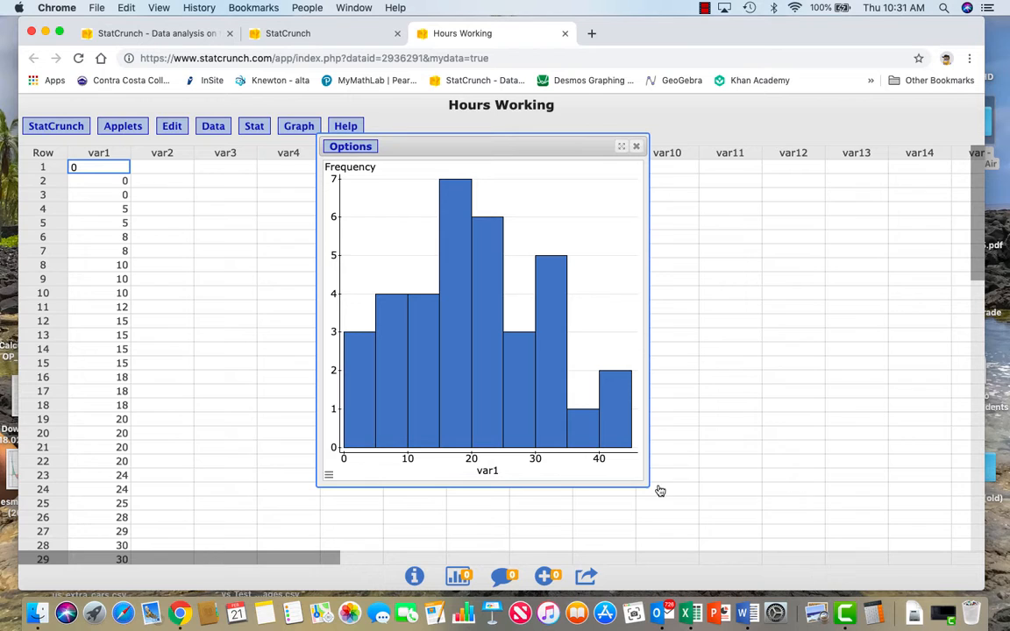
{"action": "left_click_drag", "start_coordinate": [649, 484], "coordinate": [732, 497]}
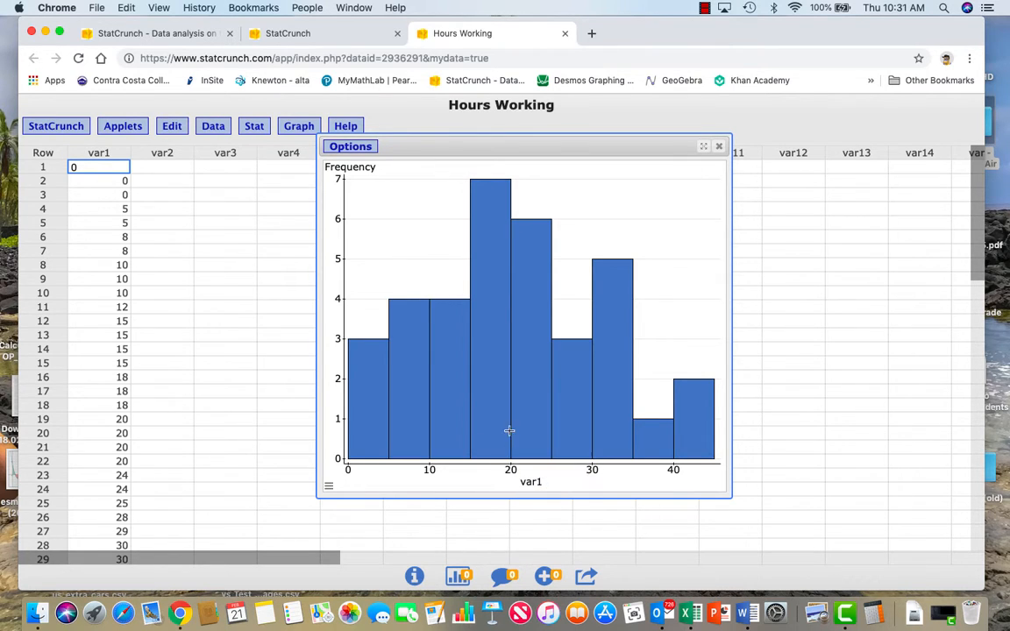
{"action": "mouse_move", "coordinate": [508, 426]}
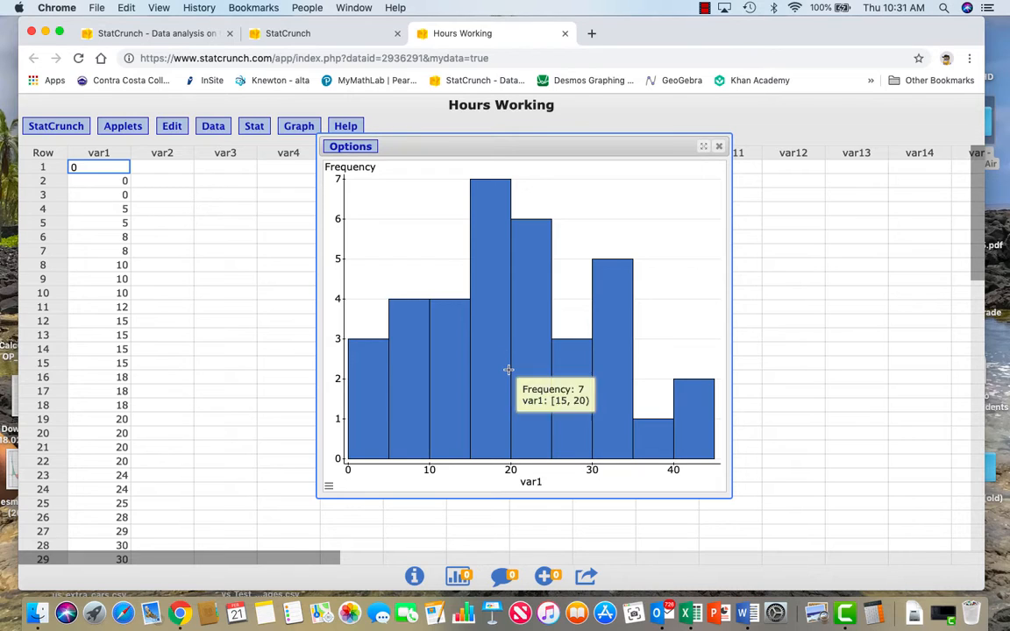
{"action": "mouse_move", "coordinate": [605, 374]}
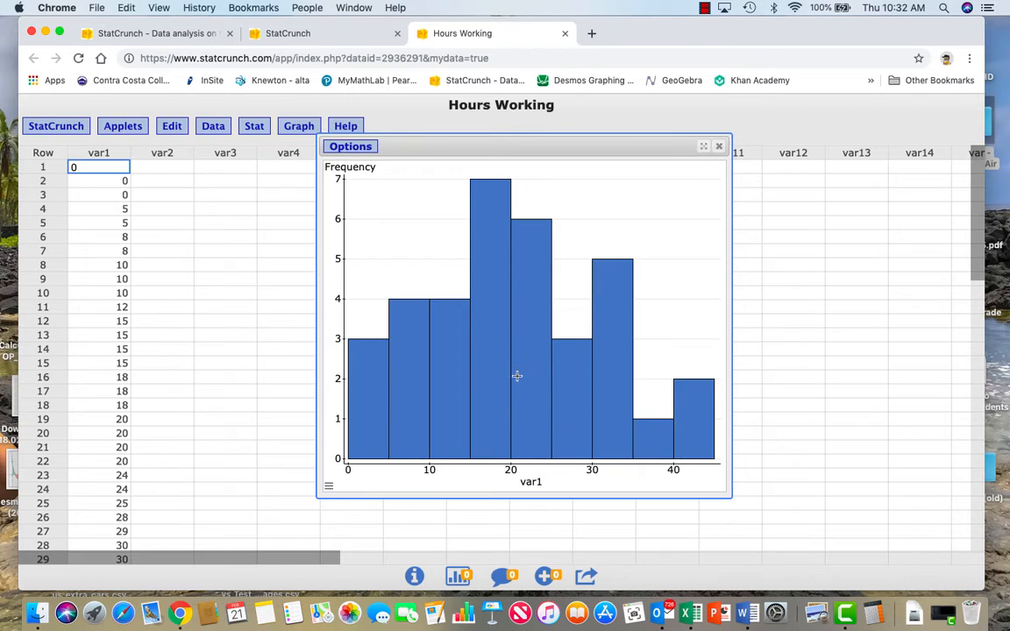
{"action": "mouse_move", "coordinate": [509, 377]}
{"action": "left_click_drag", "start_coordinate": [471, 147], "coordinate": [566, 139]}
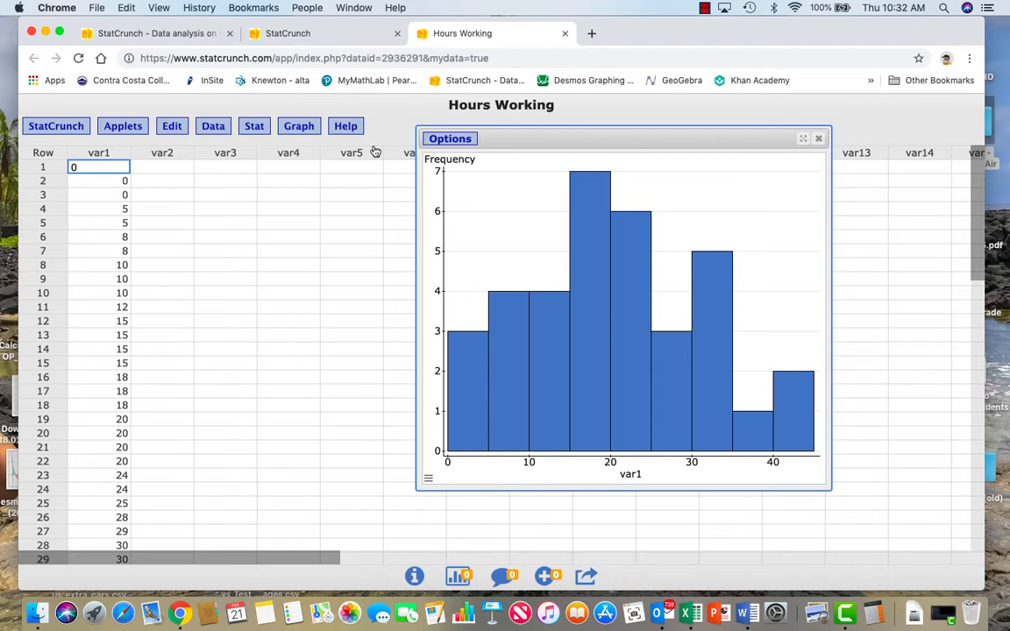
Step: Compute column summary statistics for var1 using the default set of statistics
{"action": "left_click", "coordinate": [254, 127]}
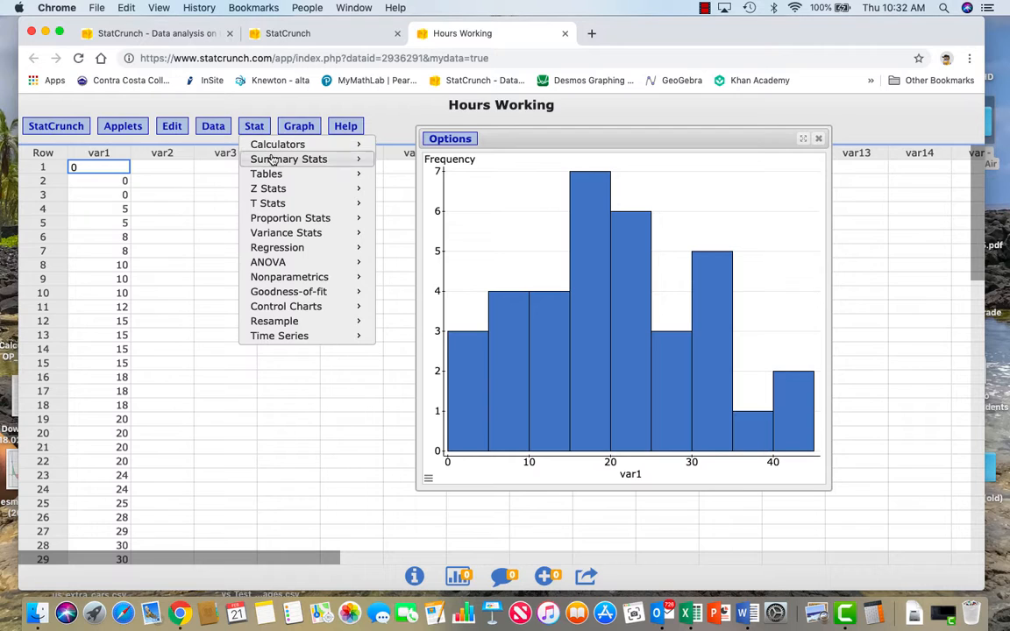
{"action": "mouse_move", "coordinate": [273, 162]}
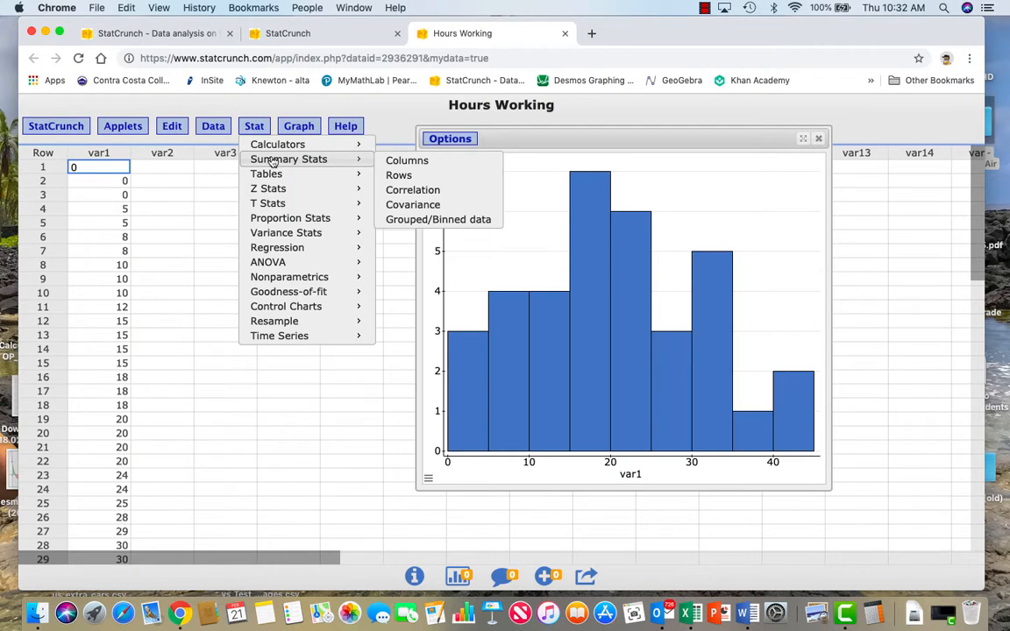
{"action": "left_click", "coordinate": [400, 165]}
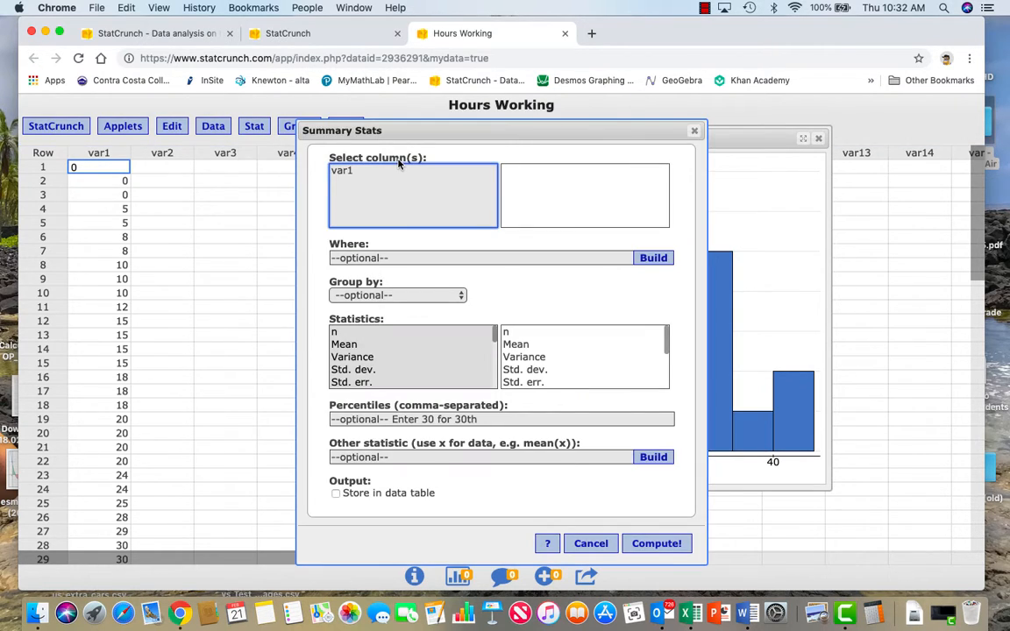
{"action": "left_click", "coordinate": [348, 171]}
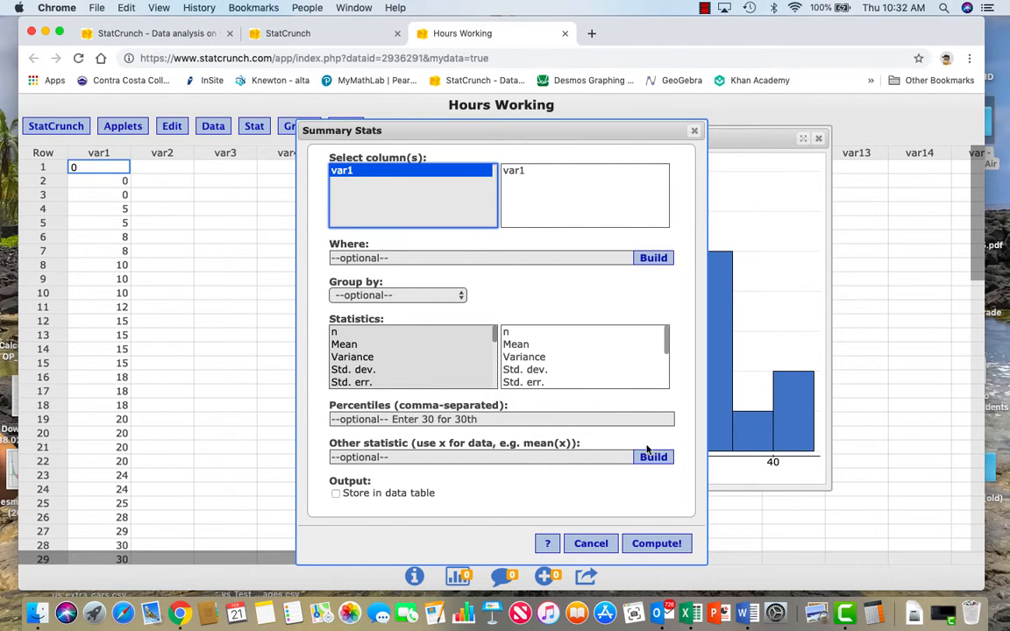
{"action": "left_click", "coordinate": [657, 545]}
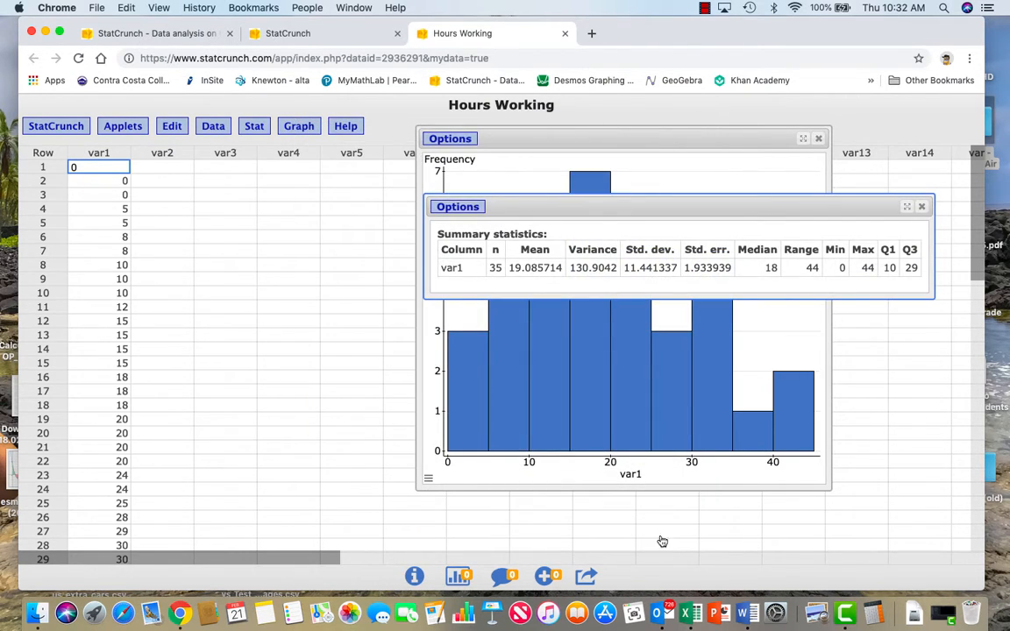
Step: Move the summary statistics window over the upper part of the histogram, keeping the lower bars and horizontal axis in view
{"action": "left_click_drag", "start_coordinate": [706, 210], "coordinate": [546, 209]}
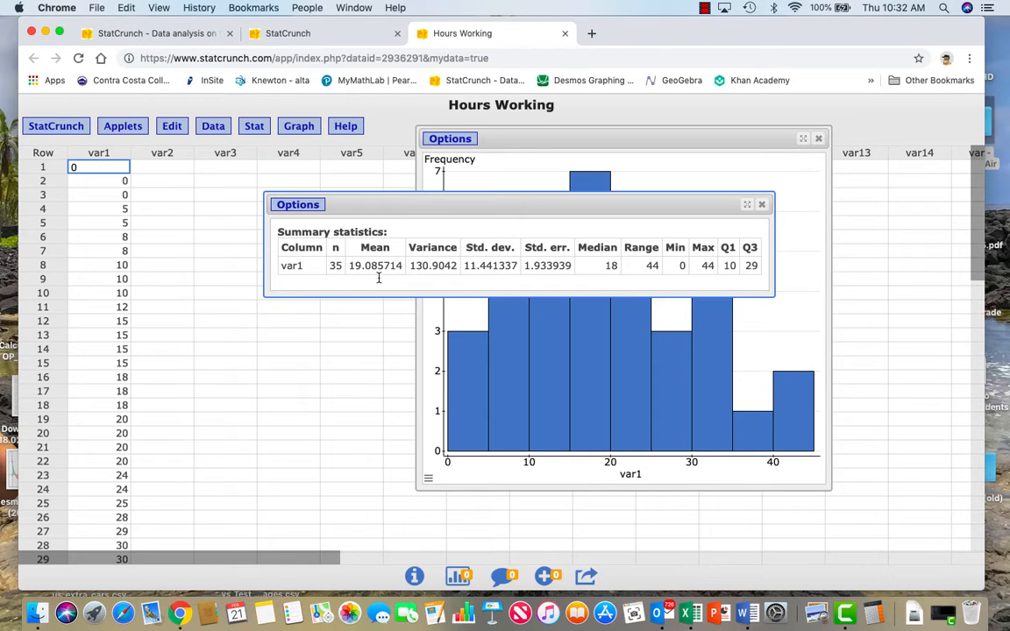
{"action": "left_click_drag", "start_coordinate": [476, 200], "coordinate": [525, 94]}
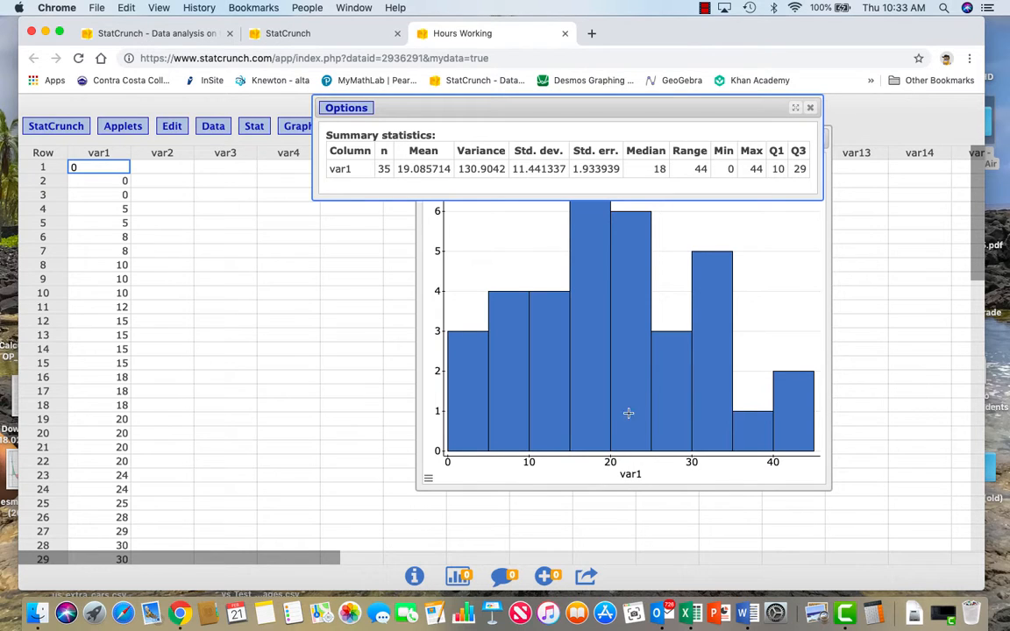
{"action": "mouse_move", "coordinate": [620, 422]}
{"action": "left_click_drag", "start_coordinate": [633, 103], "coordinate": [612, 121]}
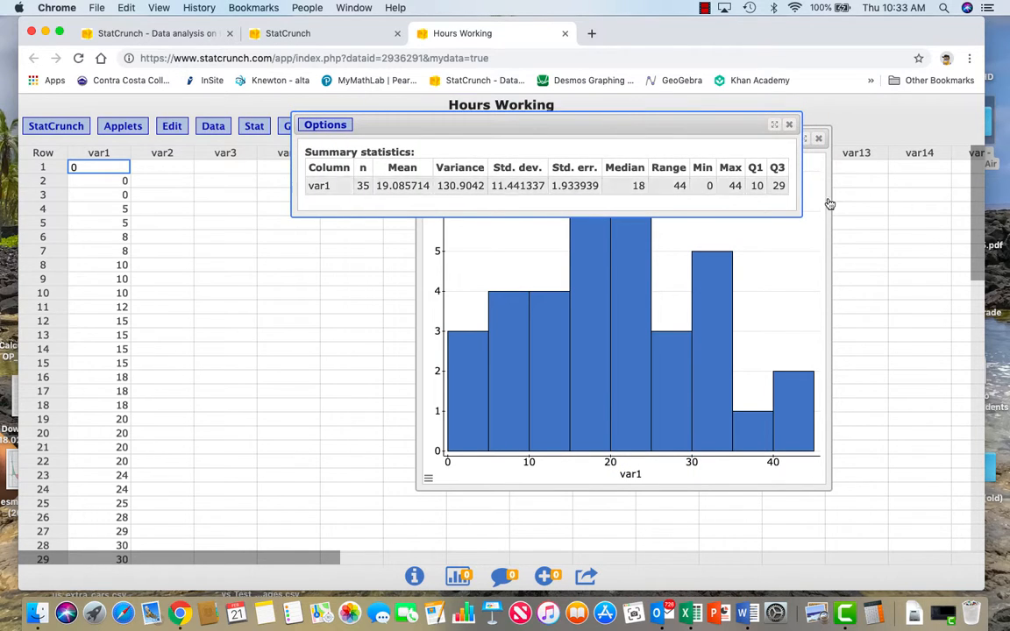